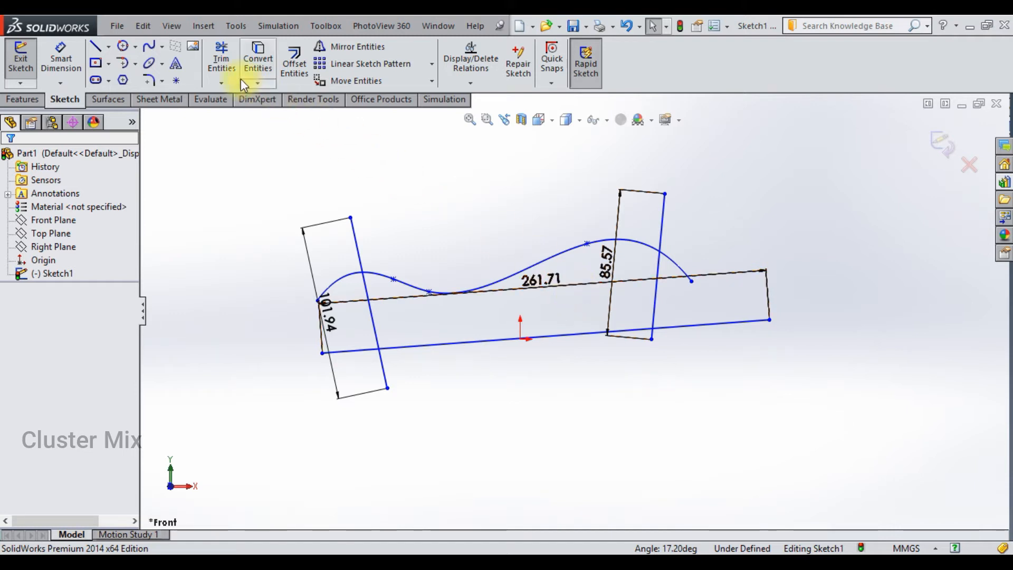
Power trim the overhanging ends of the spline and the three lines to leave a closed profile, and undo the trims.
click(225, 65)
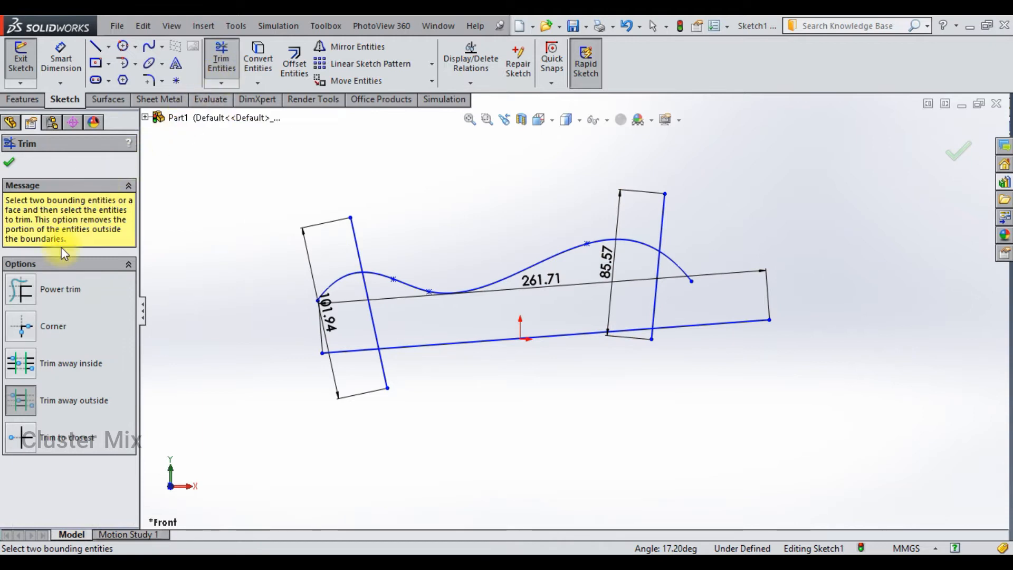
click(33, 289)
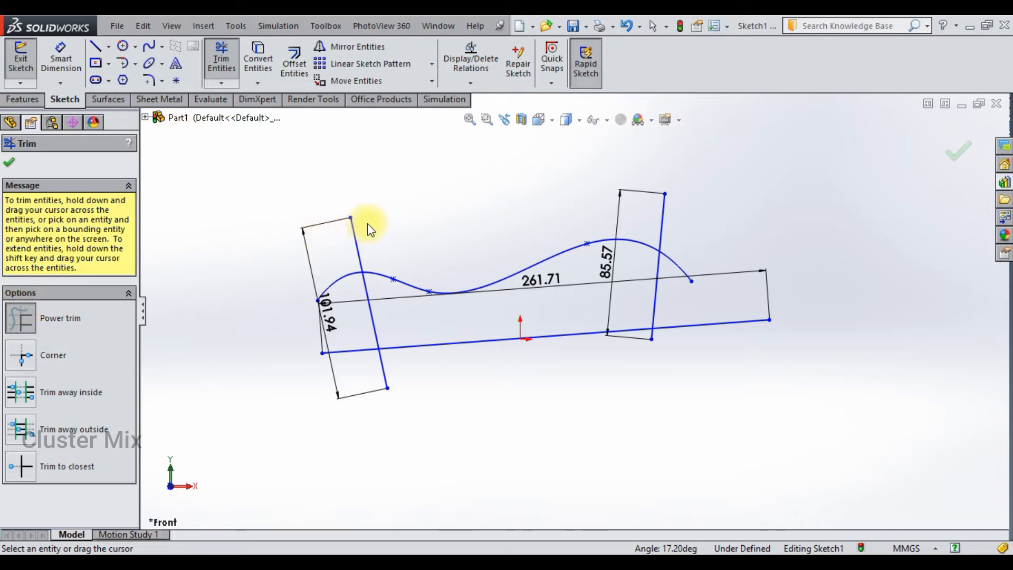
mouse_move(384, 215)
mouse_down()
mouse_move(336, 246)
mouse_move(326, 288)
mouse_move(345, 354)
mouse_move(398, 422)
mouse_move(370, 372)
mouse_move(451, 385)
mouse_move(624, 376)
mouse_move(654, 335)
mouse_move(682, 335)
mouse_move(692, 299)
mouse_move(670, 219)
mouse_move(602, 206)
mouse_up()
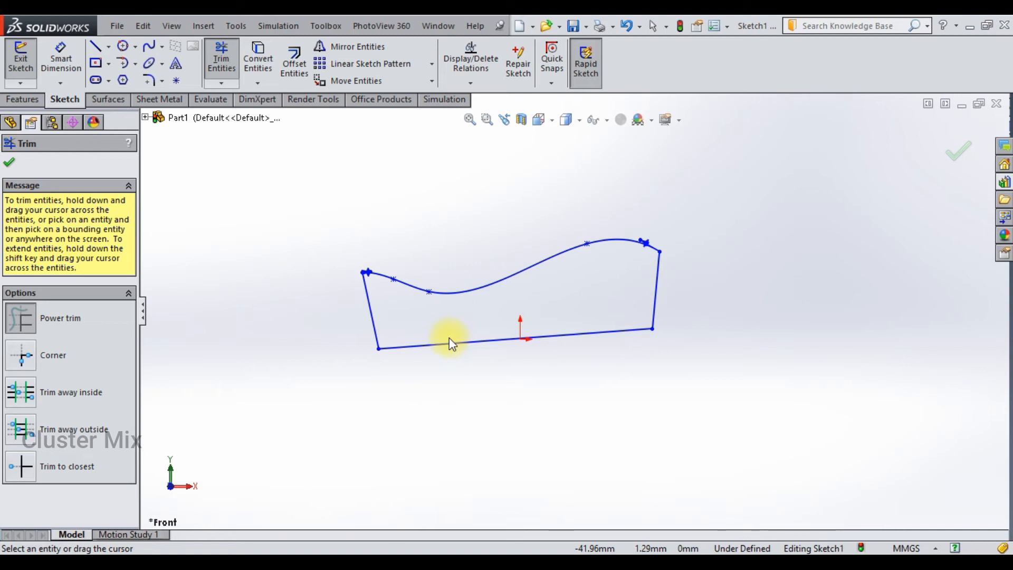
key(ctrl+z)
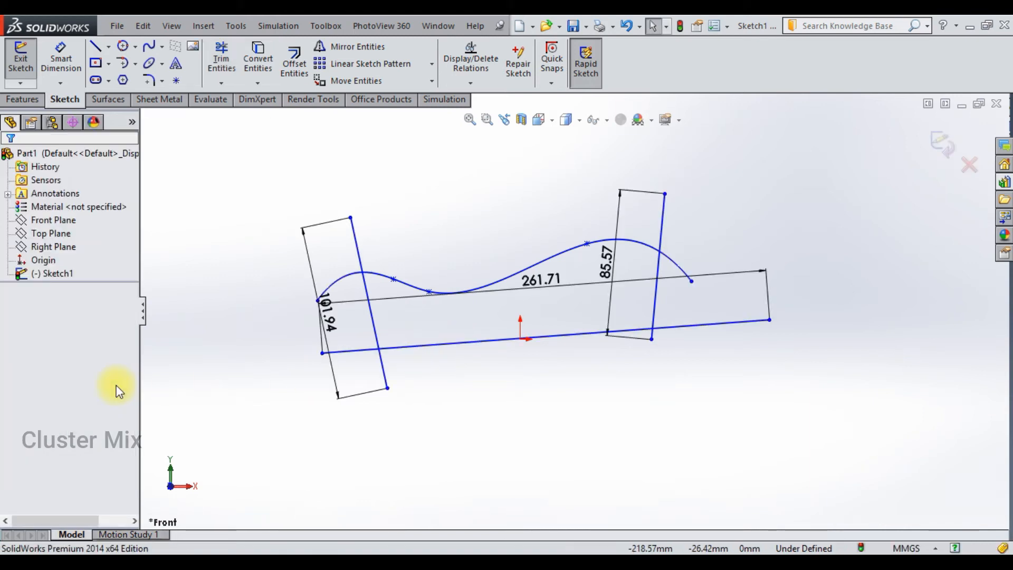
Corner trim the spline with the left slanted line, keeping the spline's right portion and the line's lower portion, and undo it.
click(221, 58)
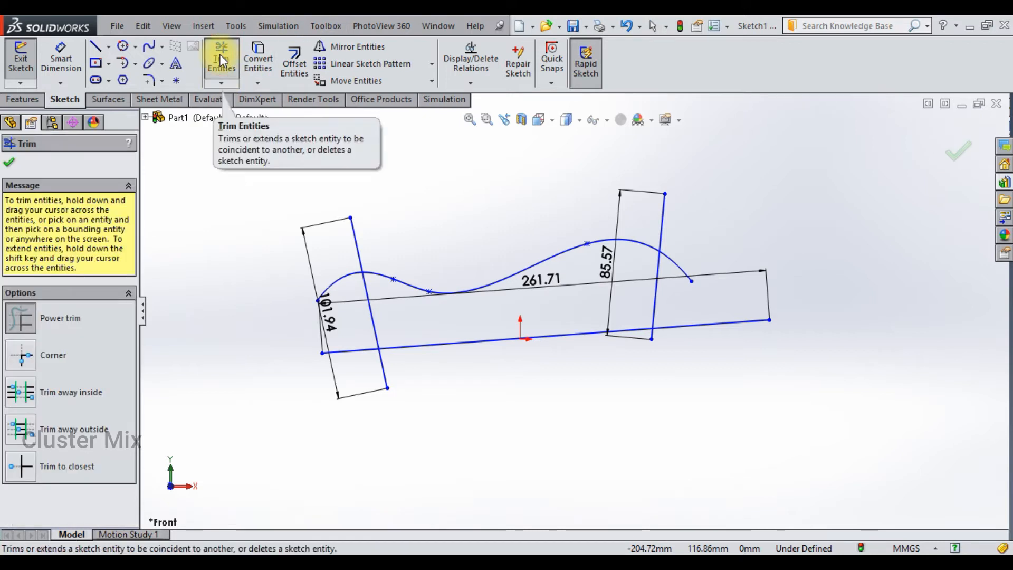
click(16, 351)
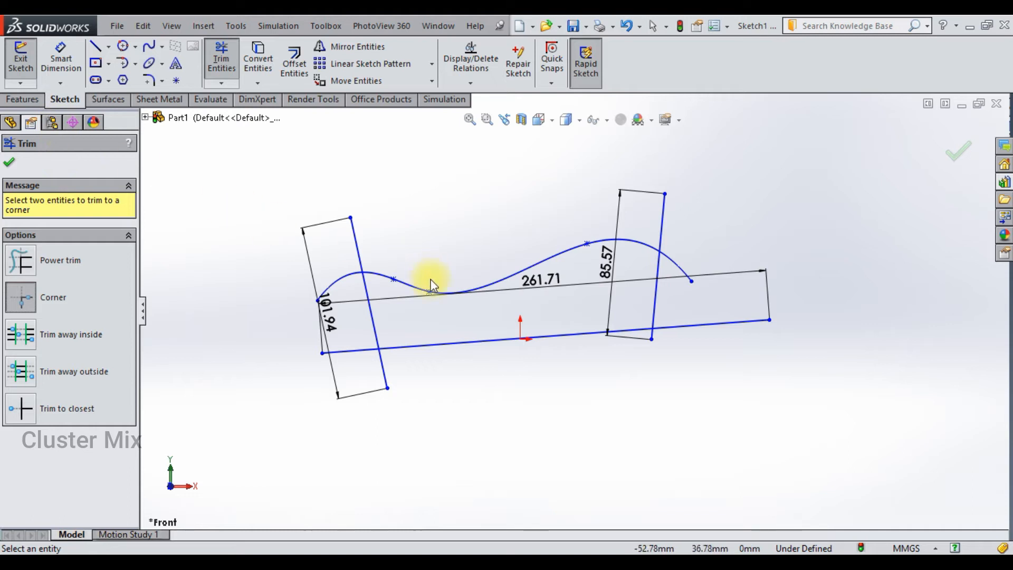
click(405, 282)
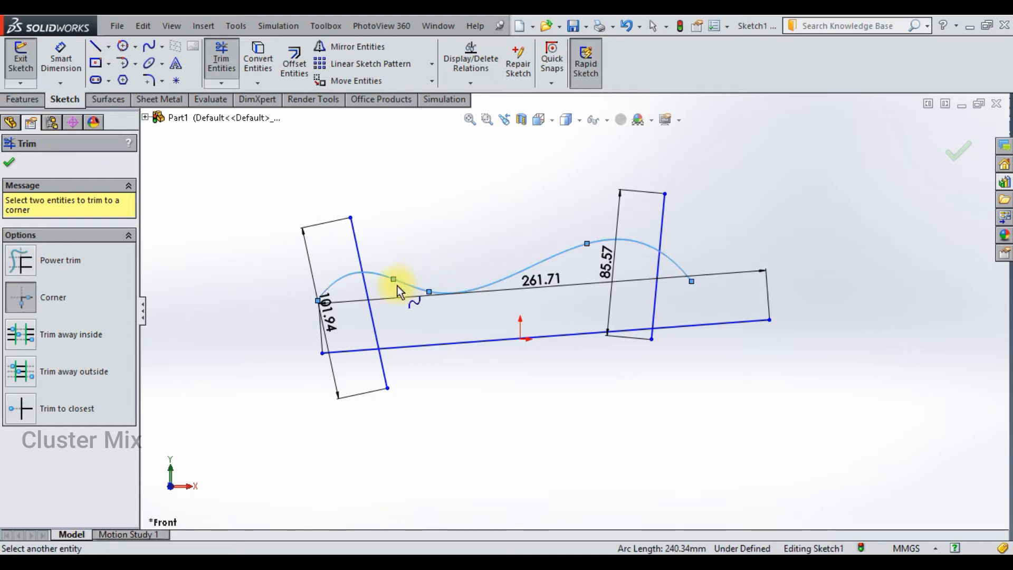
click(364, 300)
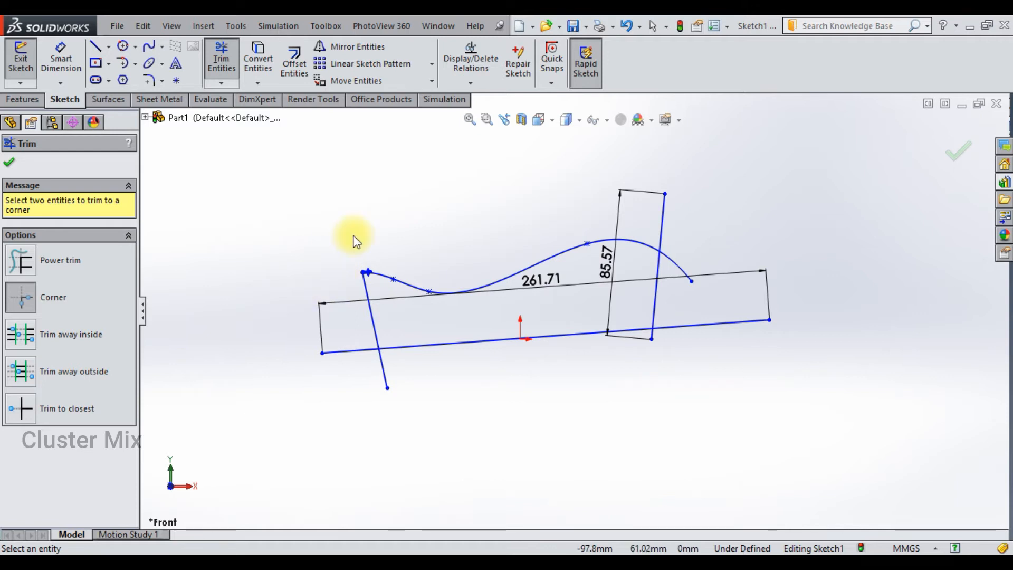
key(ctrl+z)
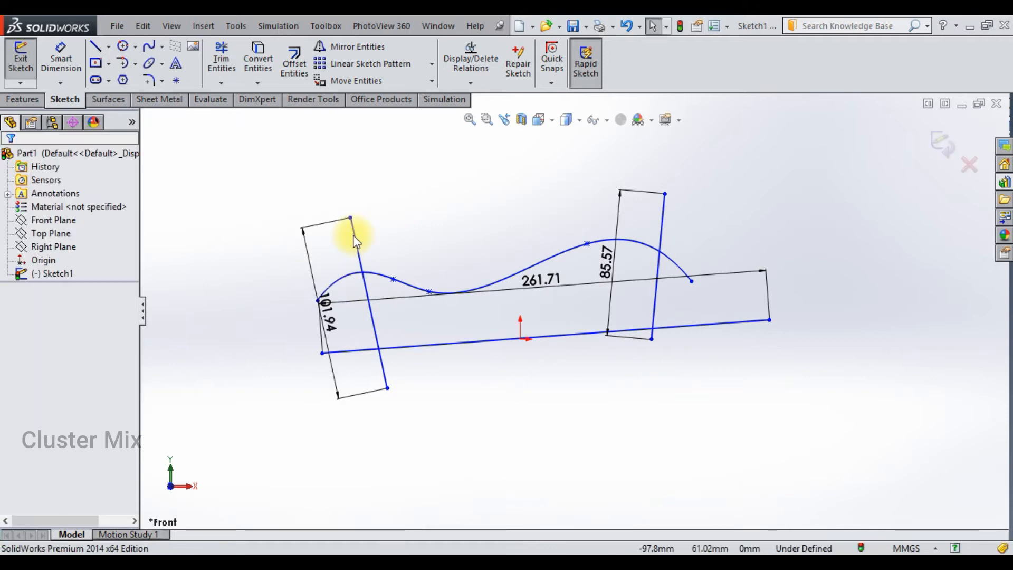
Corner trim the spline's short left portion with the left slanted line's upper portion, and undo the trim.
click(222, 59)
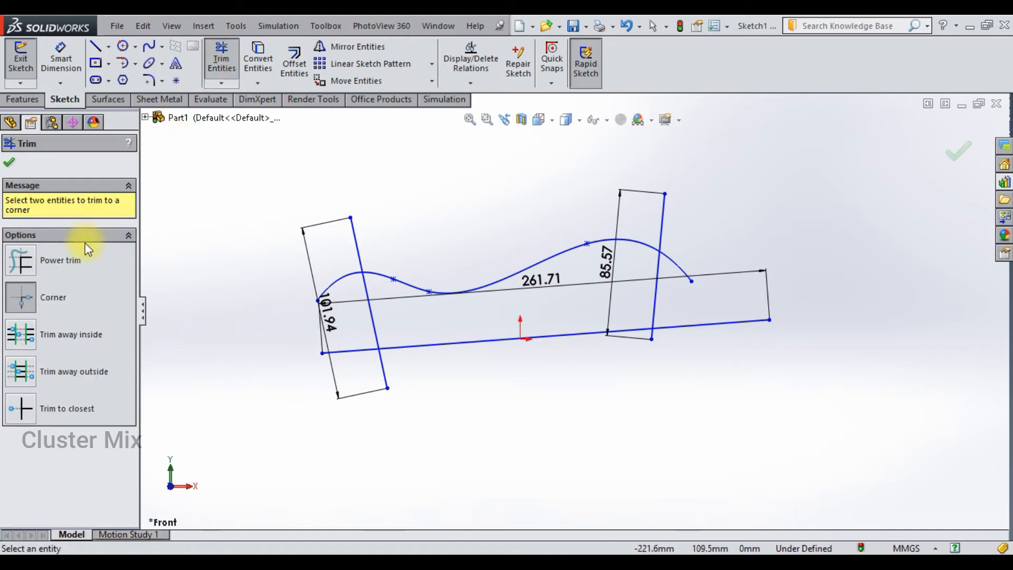
click(335, 284)
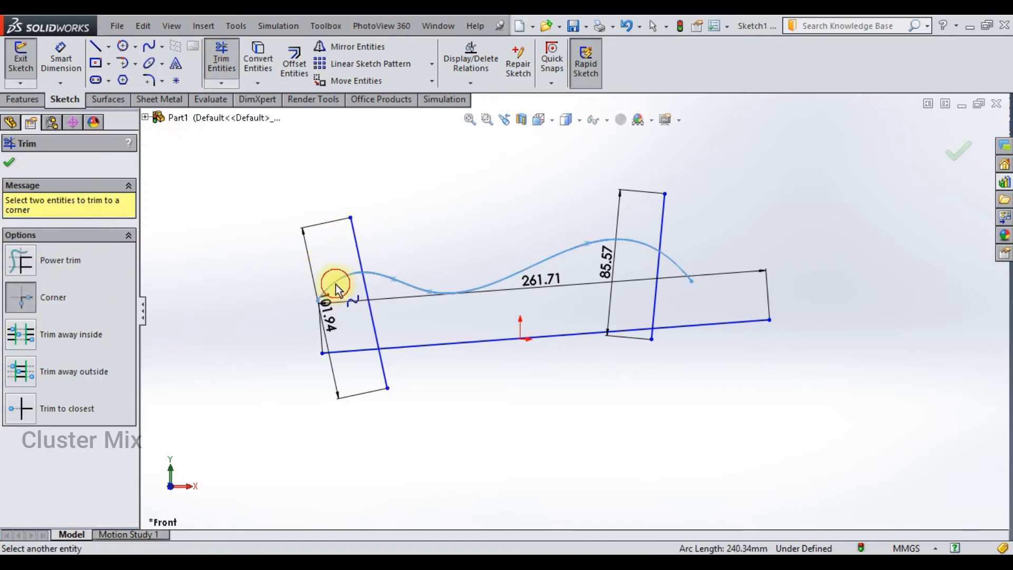
click(355, 247)
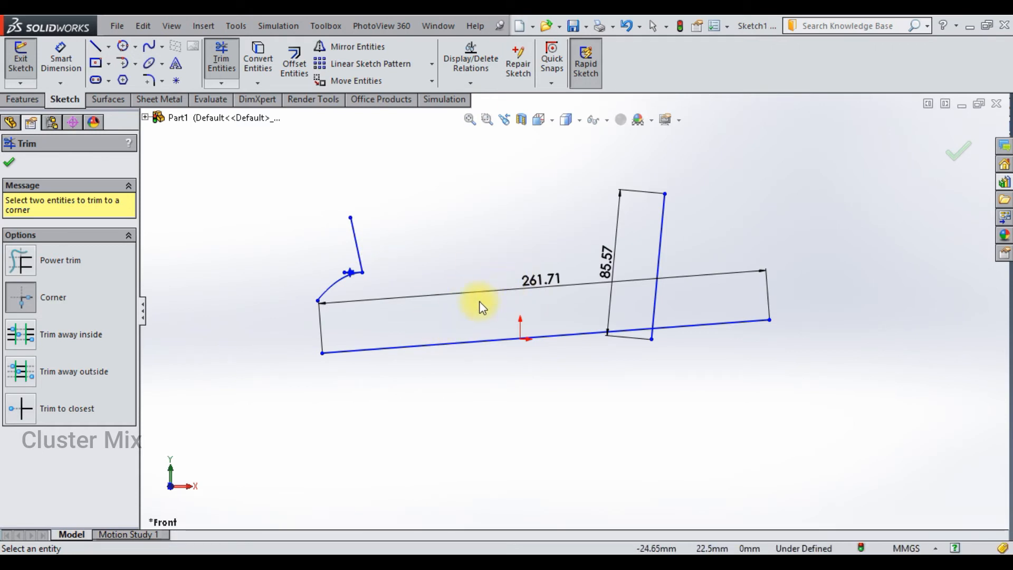
key(ctrl+z)
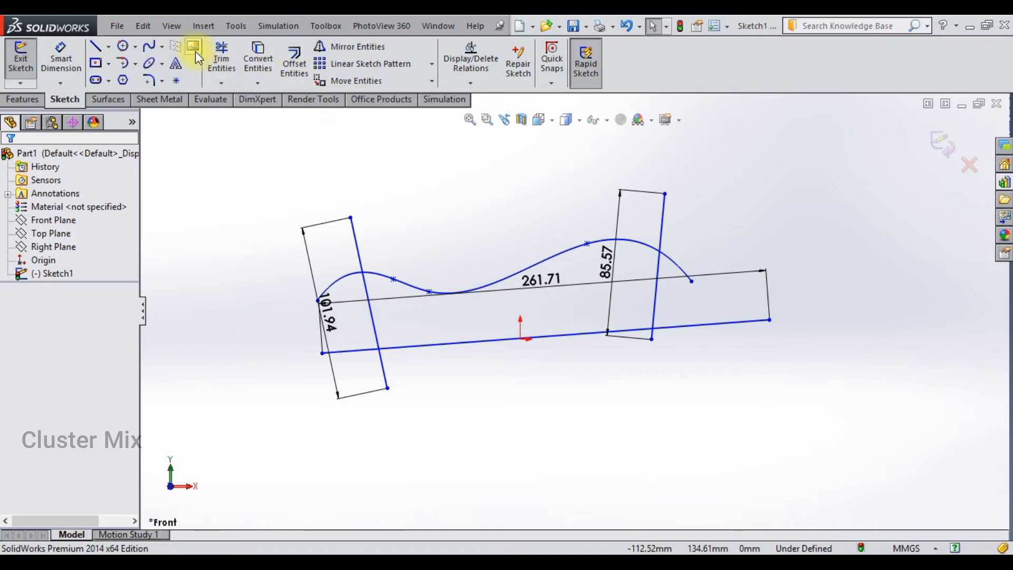
Trim away inside the spline and the long lower line, using the two slanted lines as boundaries, and undo both trims.
click(222, 50)
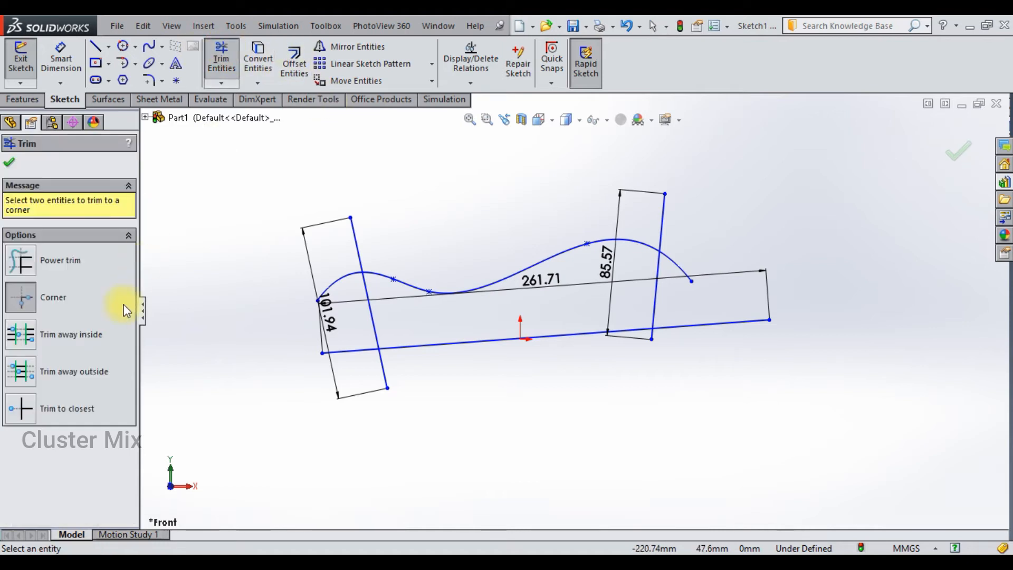
click(53, 339)
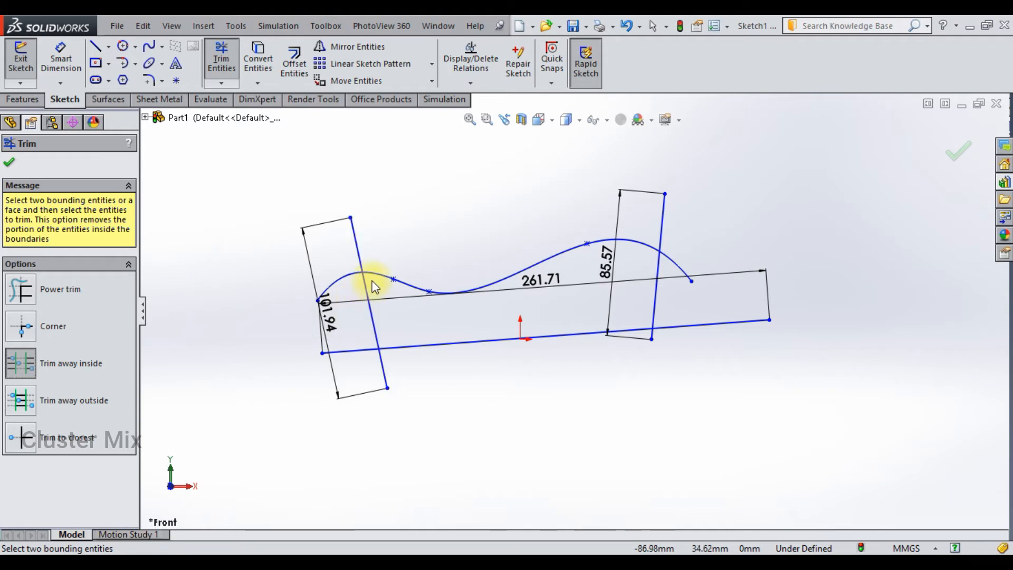
click(360, 257)
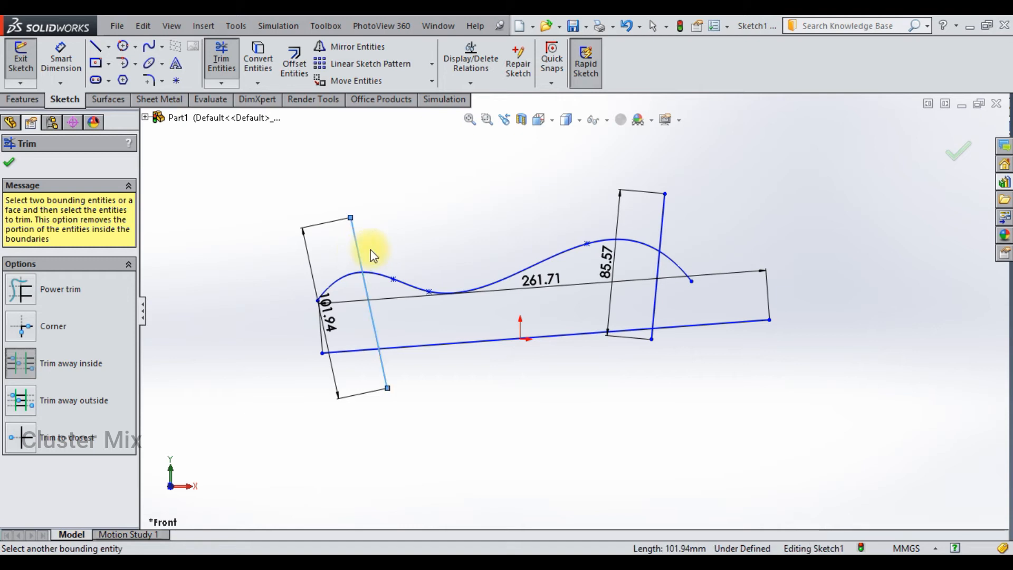
click(664, 234)
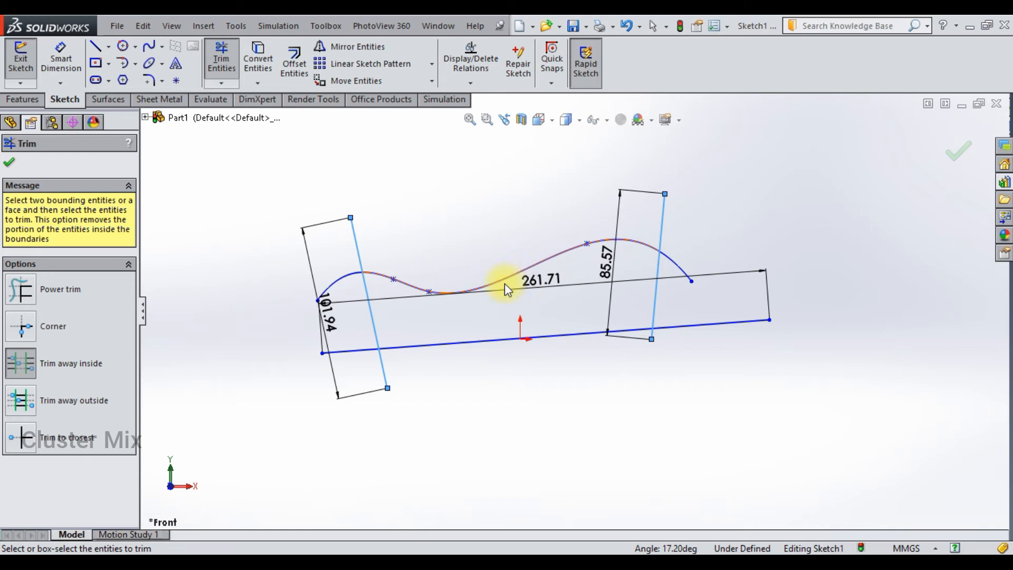
click(573, 256)
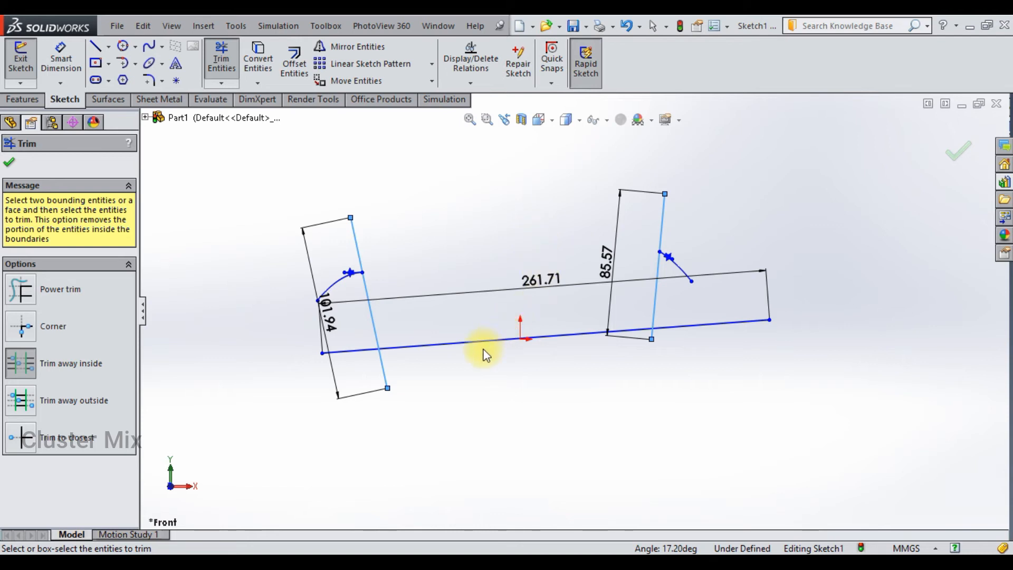
click(488, 343)
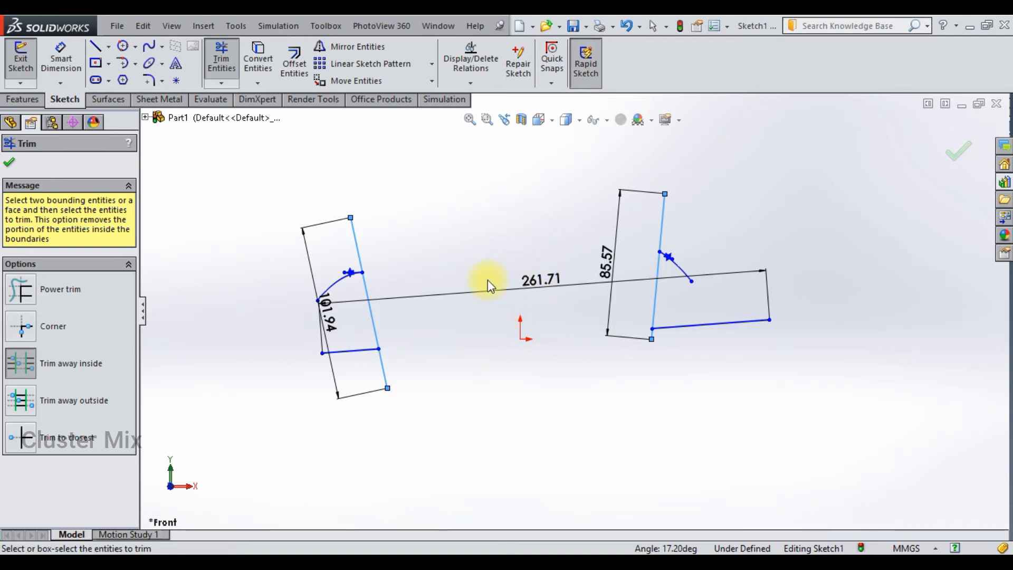
key(ctrl+z)
key(ctrl+z)
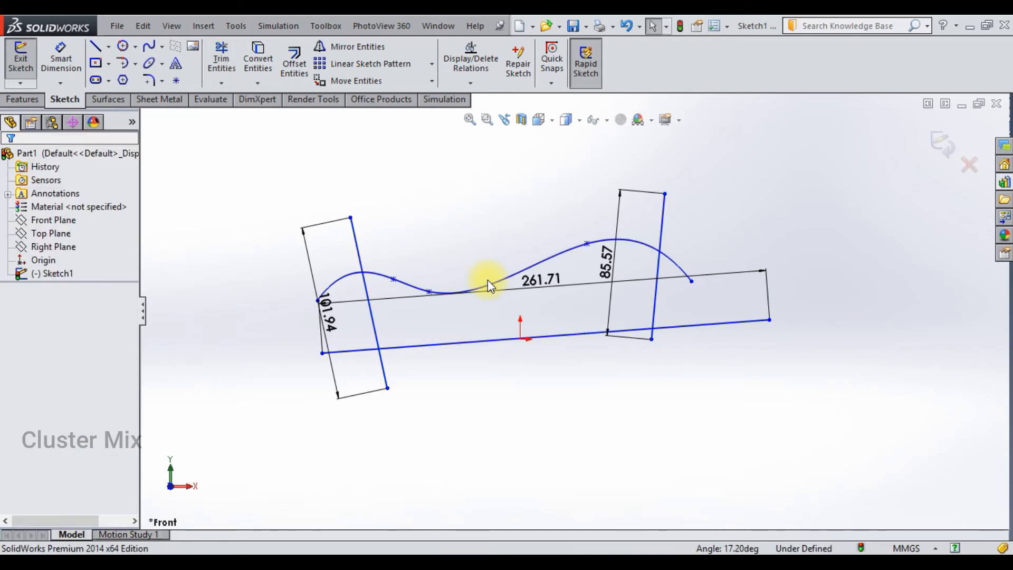
Trim away outside the spline and the long lower line, using the two slanted lines as boundaries, and undo both trims.
click(225, 47)
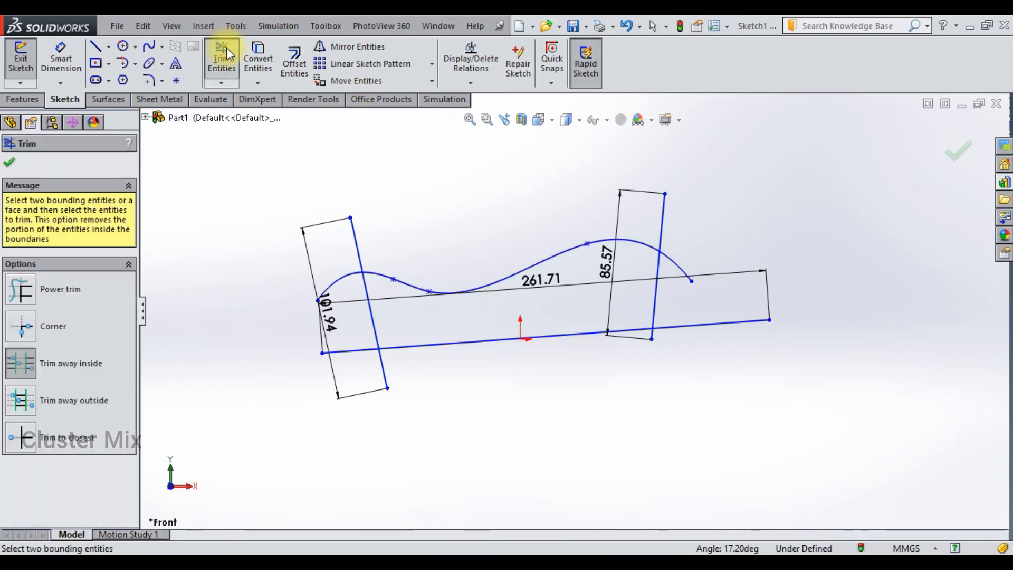
click(56, 402)
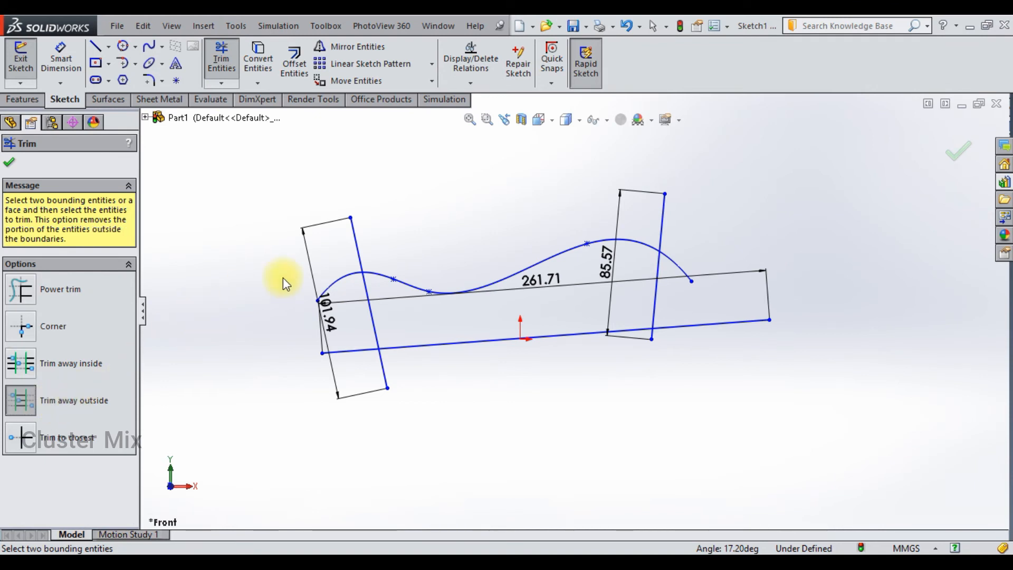
click(371, 283)
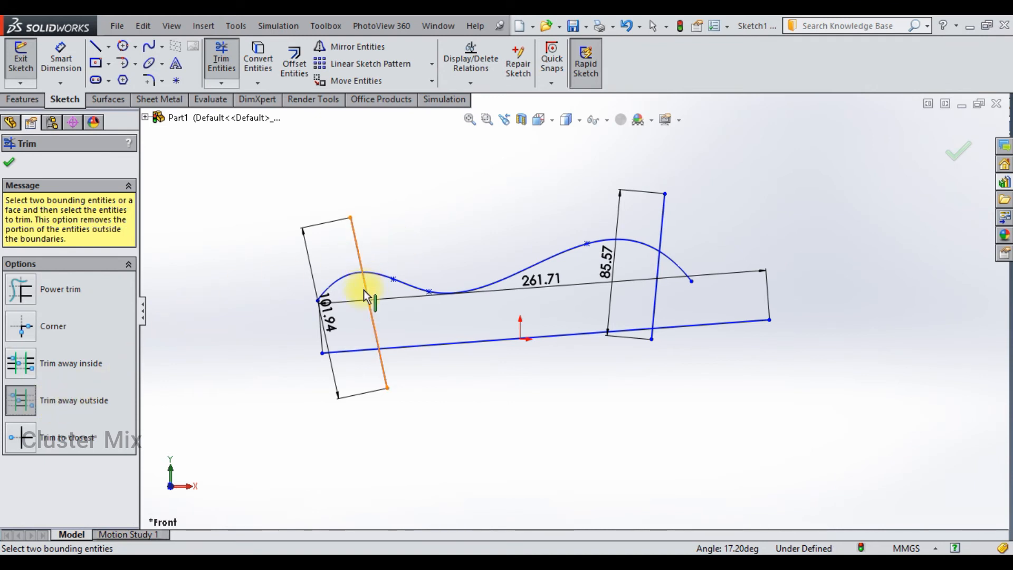
click(363, 290)
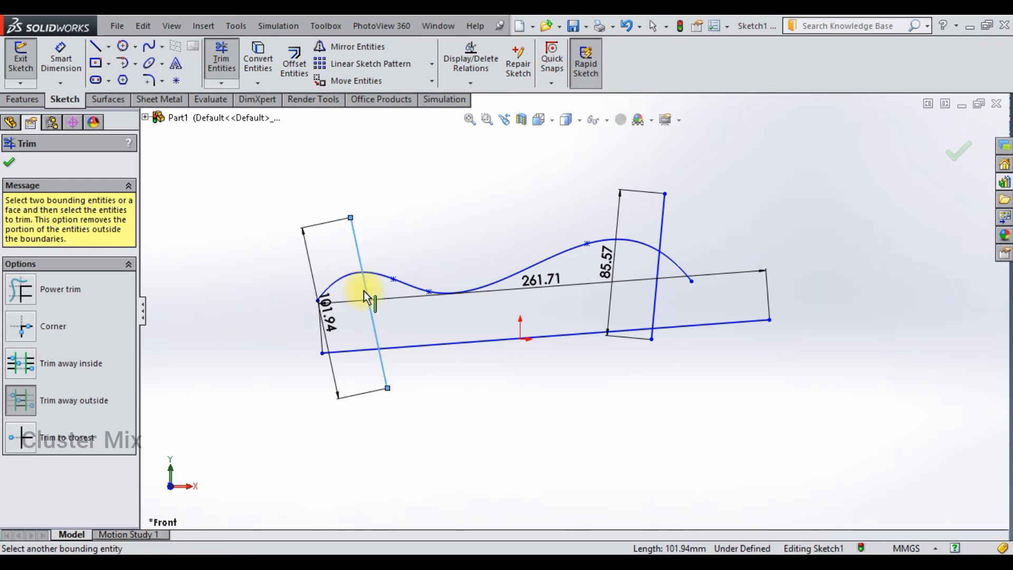
click(659, 241)
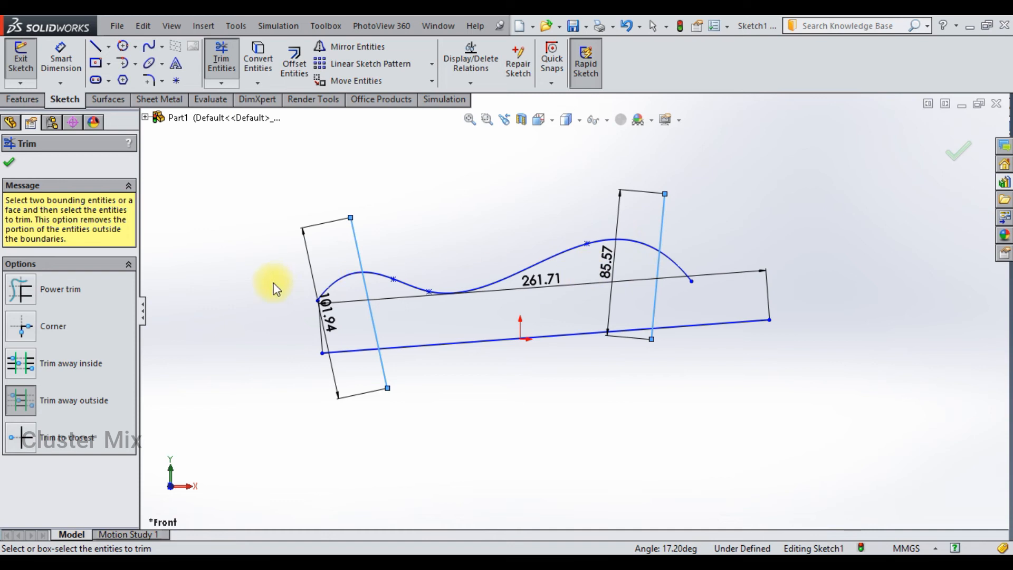
click(348, 281)
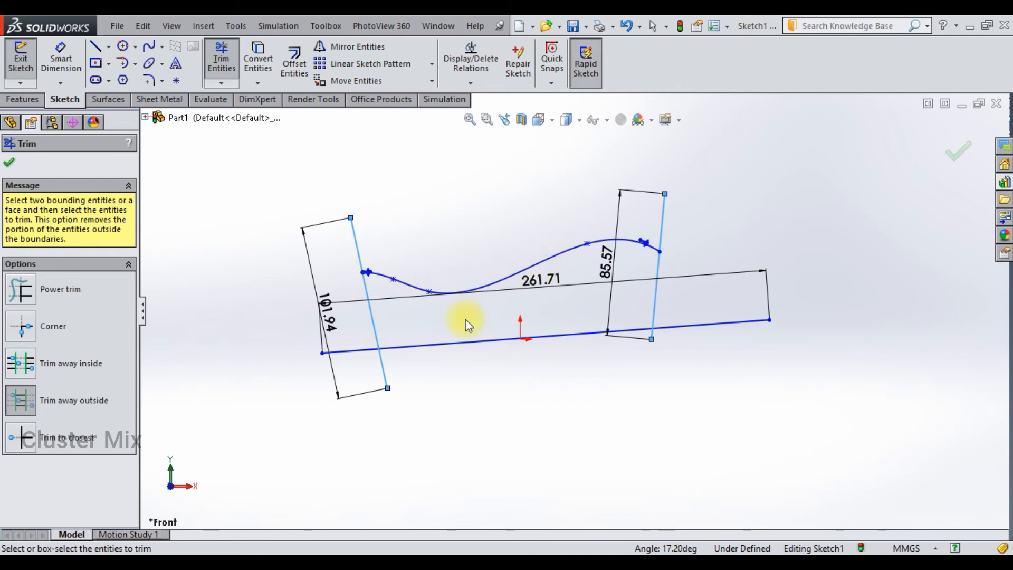
click(338, 352)
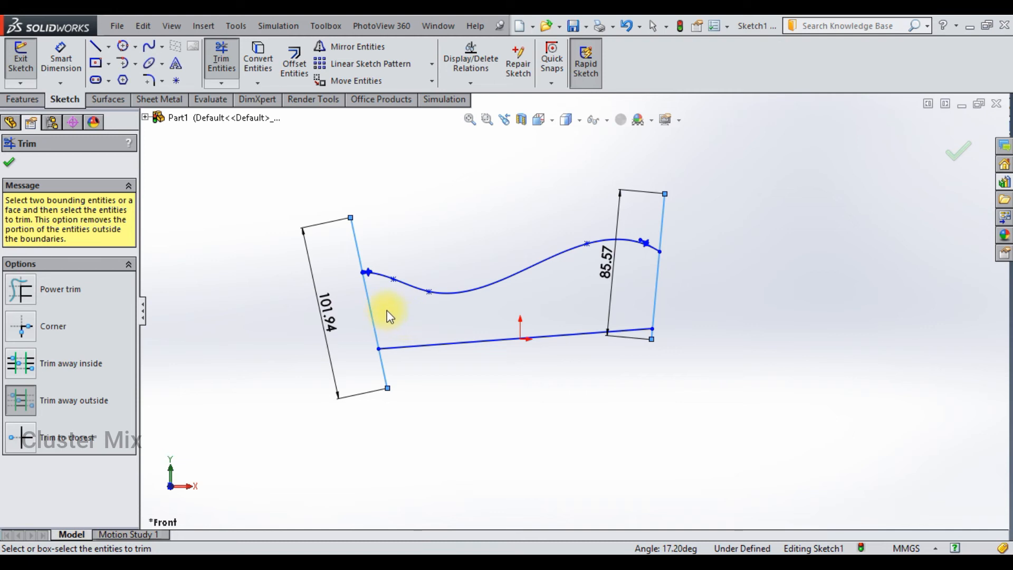
key(ctrl+z)
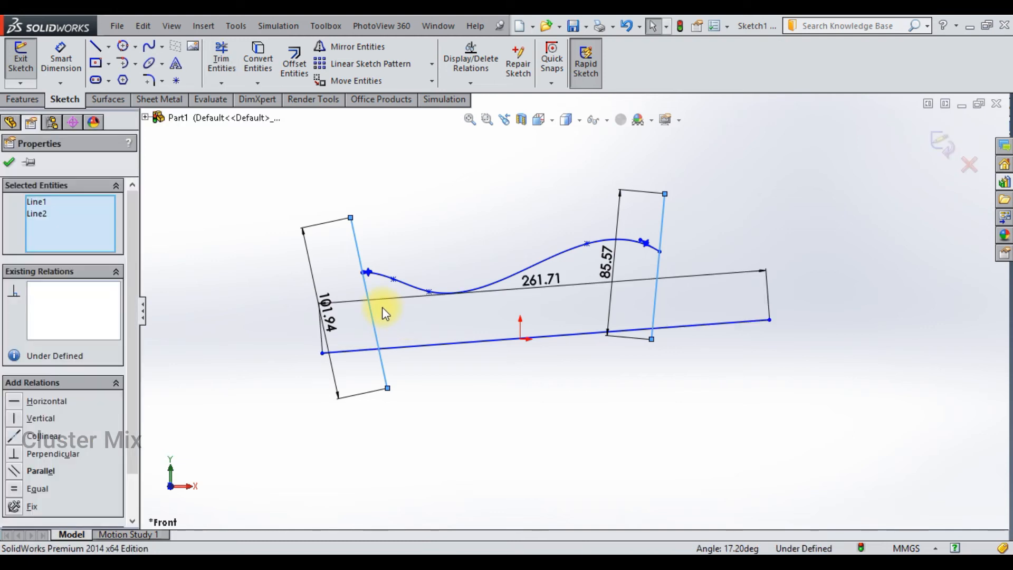
key(Escape)
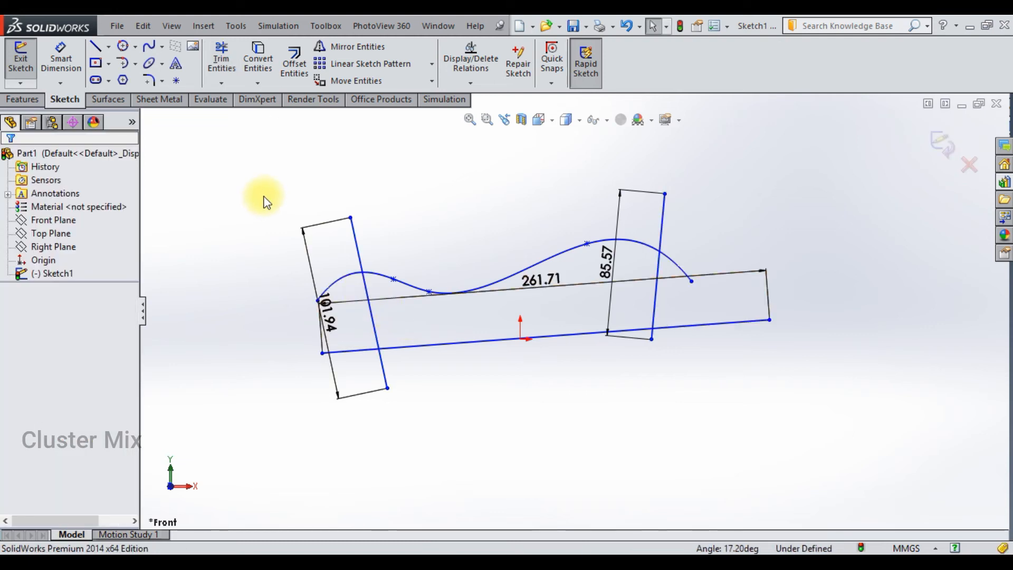
Trim to closest the left ends of the spline and slanted line, the right slanted line's upper end and the lower line's right overhang.
click(214, 53)
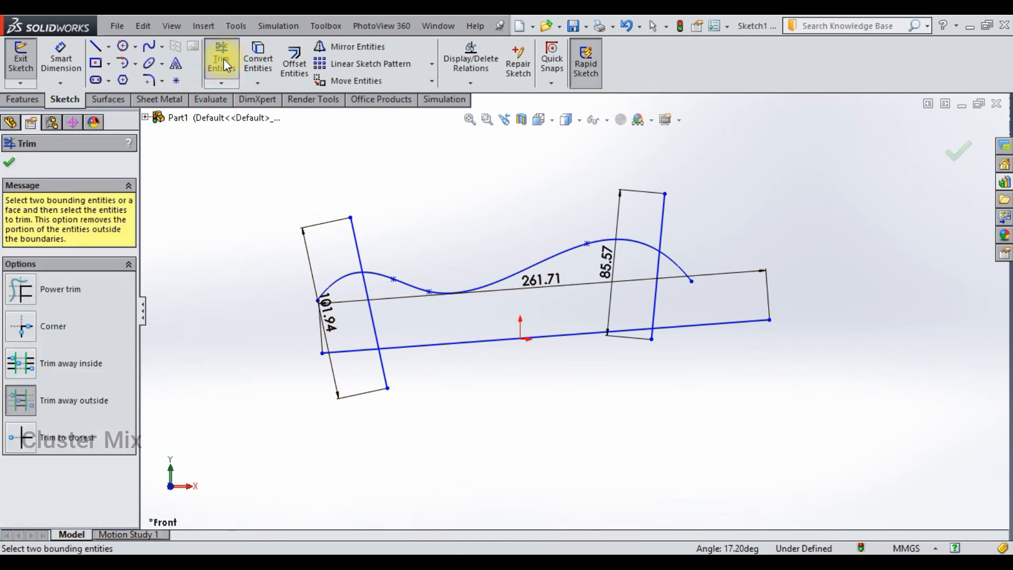
click(42, 443)
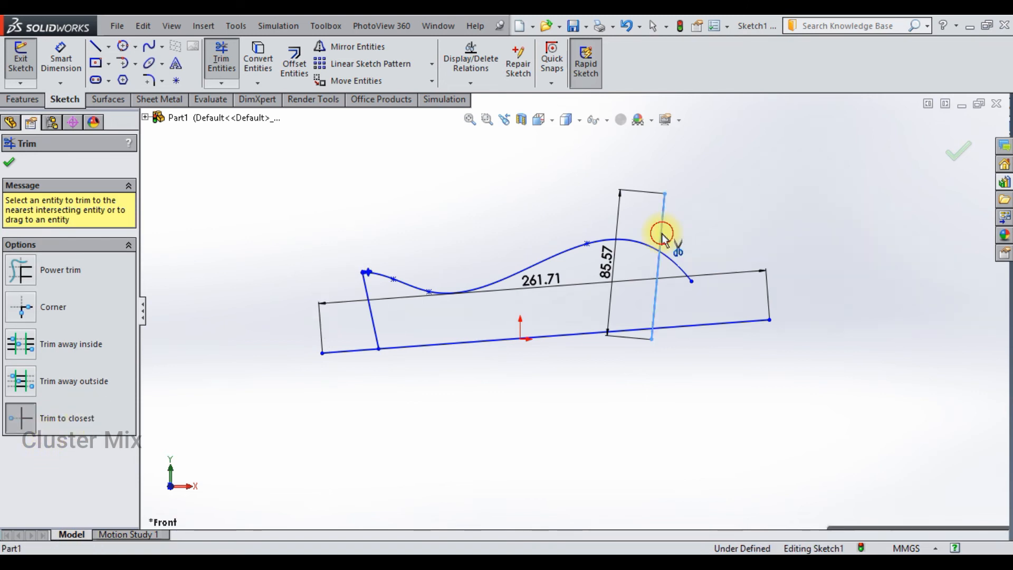
click(662, 235)
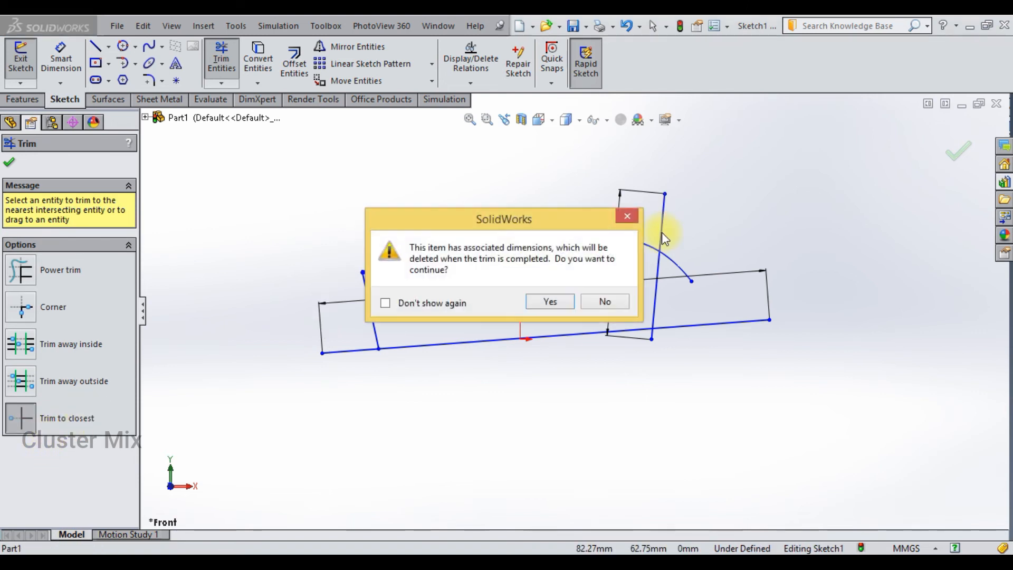
click(628, 216)
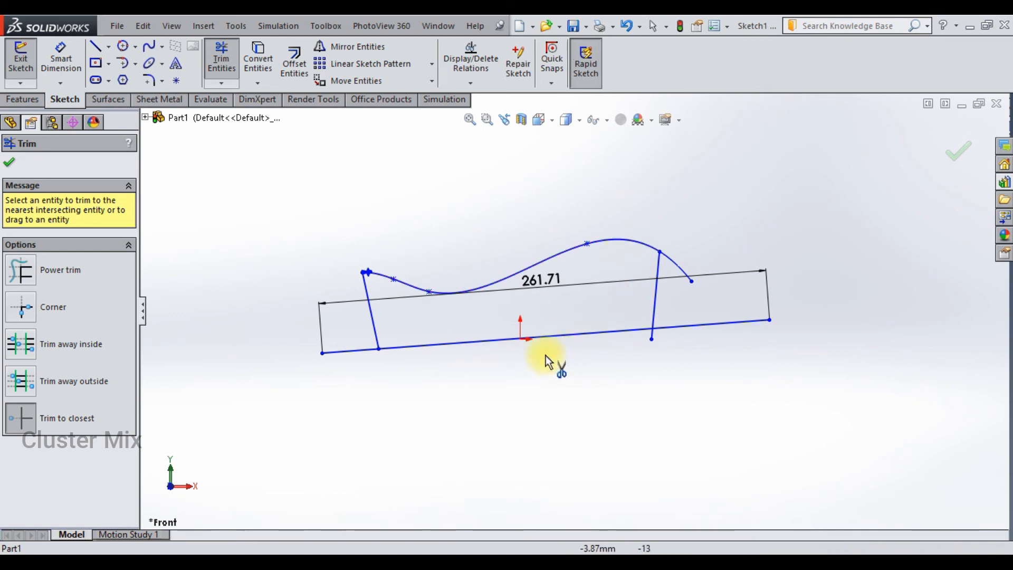
click(681, 329)
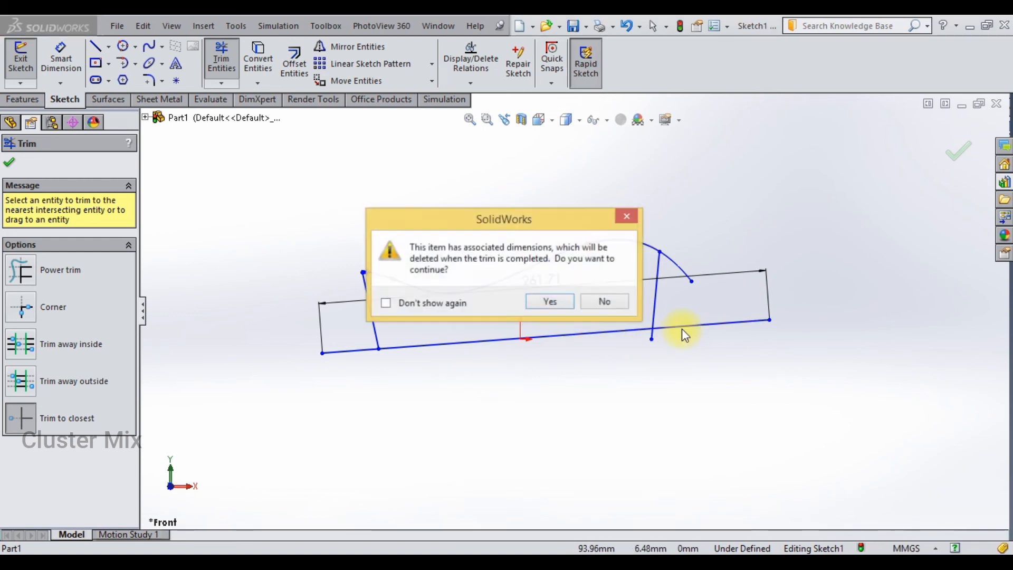
key(Return)
key(Escape)
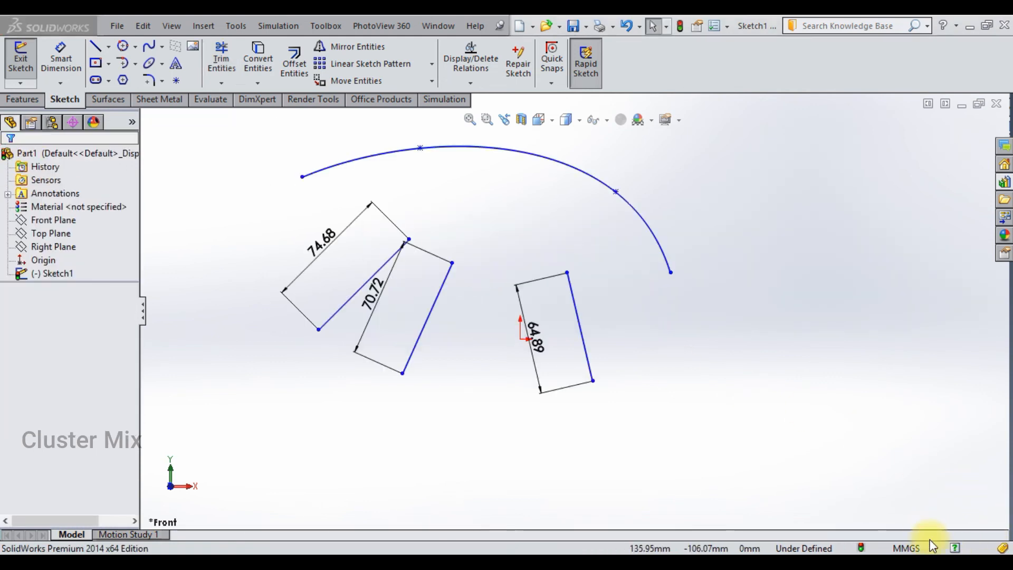
Extend the upper ends of the three dimensioned slanted lines up to the spline using Extend Entities.
click(727, 393)
scroll(726, 393, up, 2)
scroll(480, 326, down, 2)
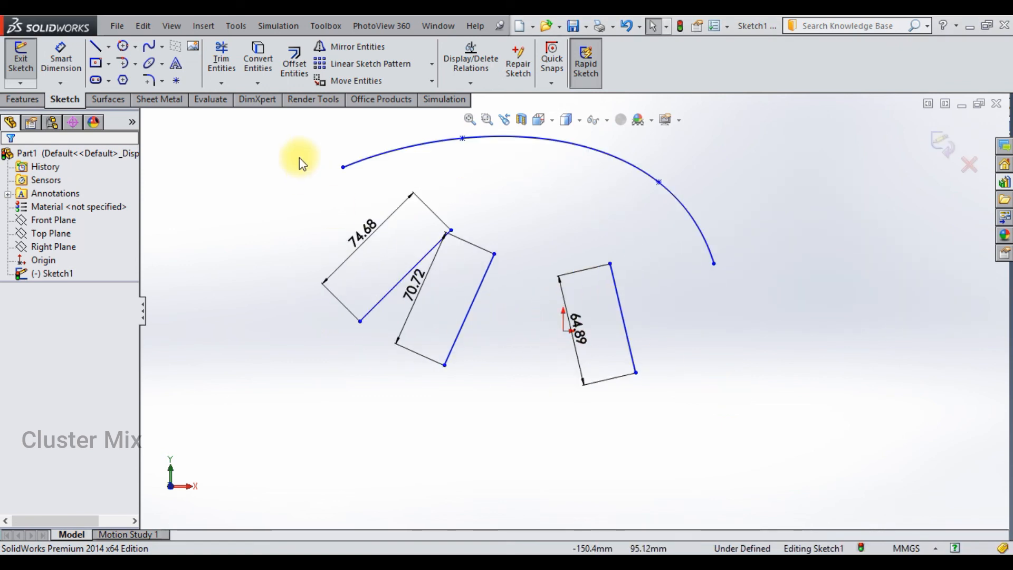
click(222, 85)
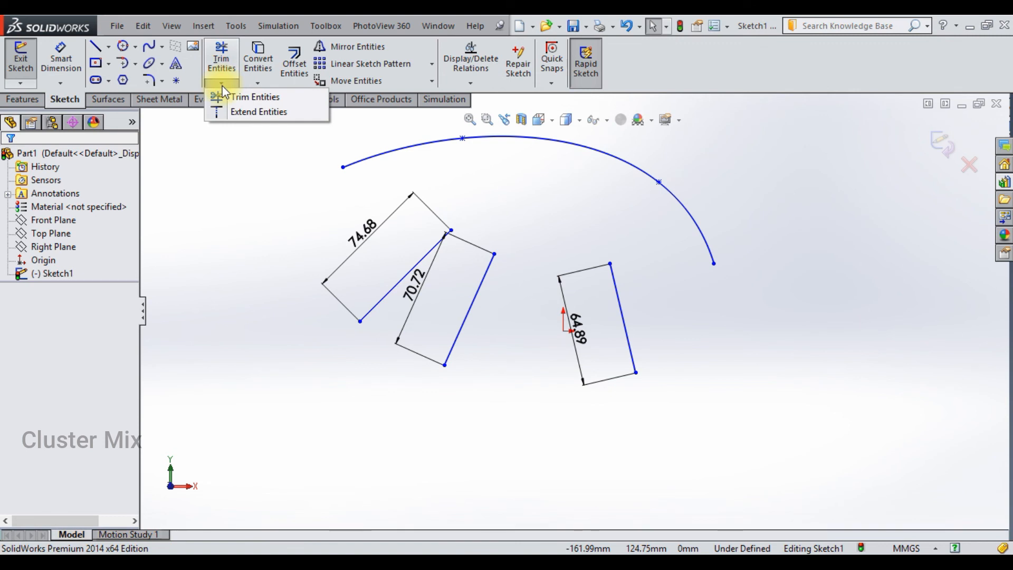
click(248, 111)
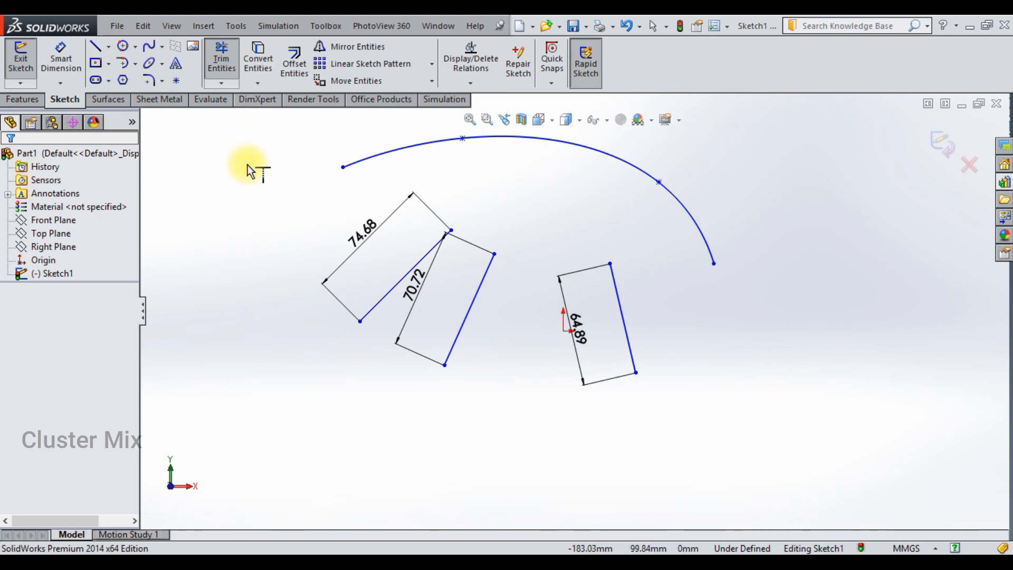
click(405, 276)
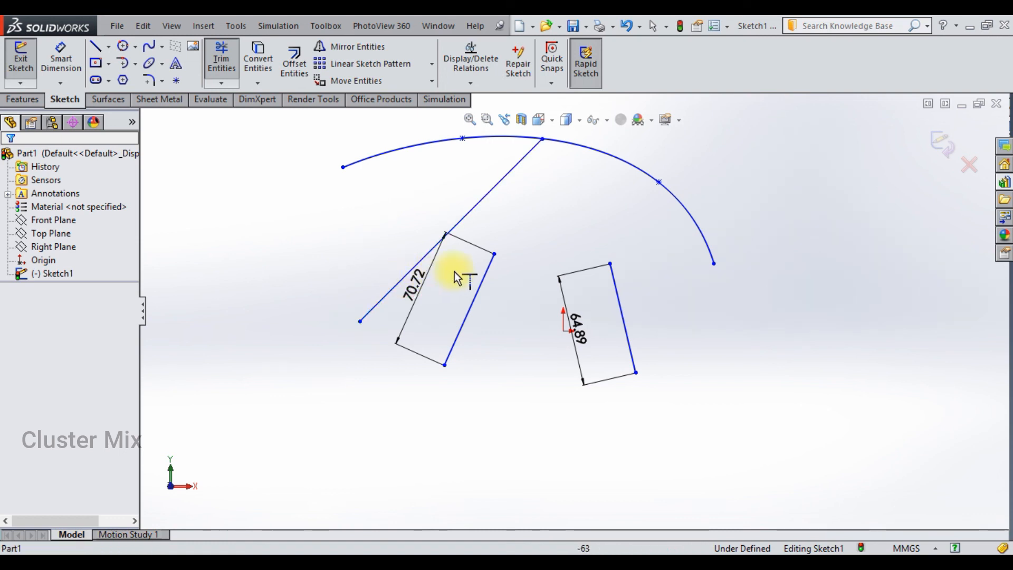
click(479, 290)
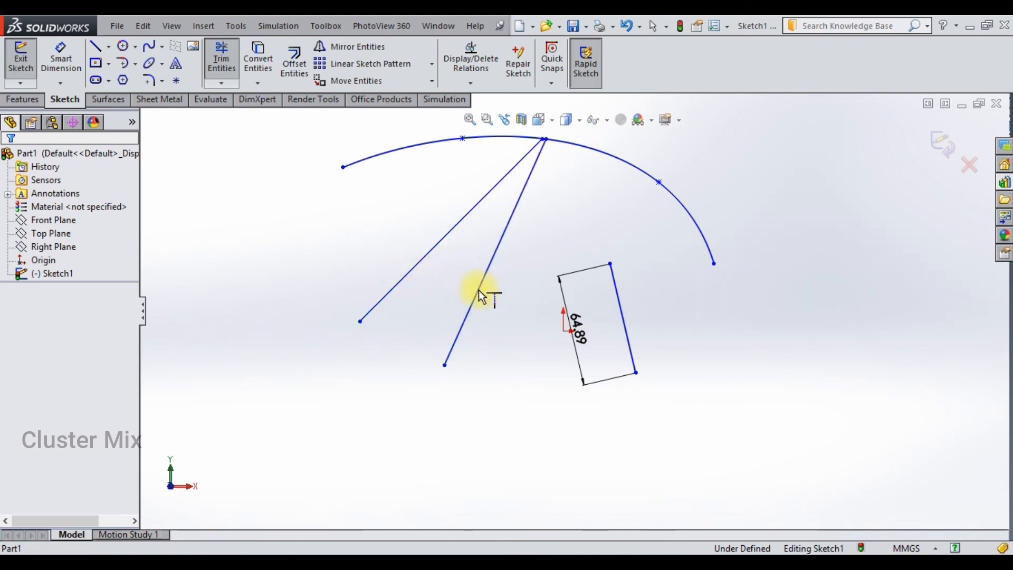
click(618, 293)
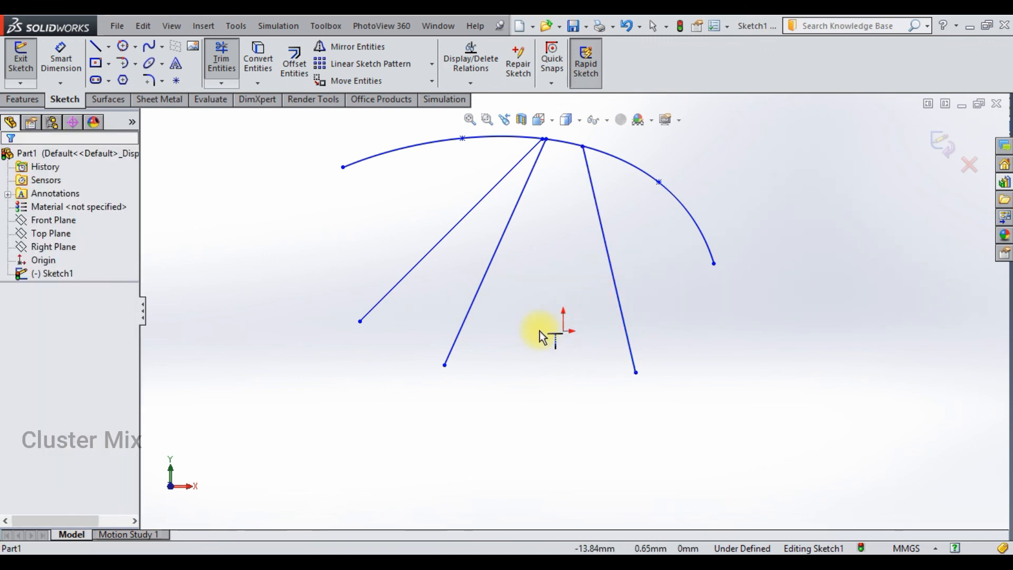